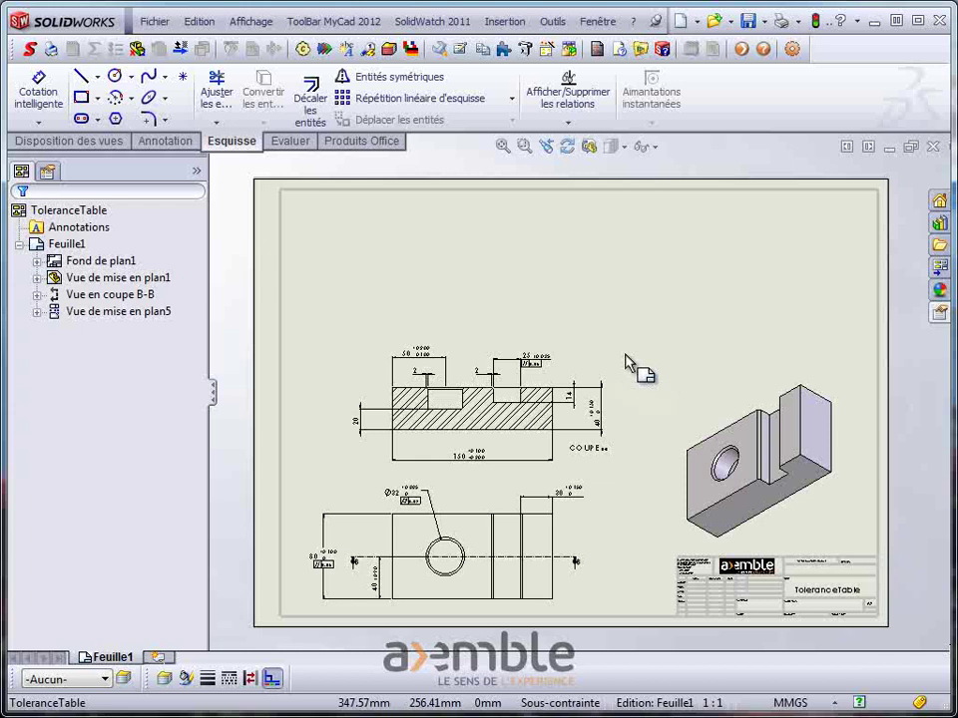
# - Launch the ToleranceTable add-in and bring up its Options for table creation
pyautogui.click(330, 53)
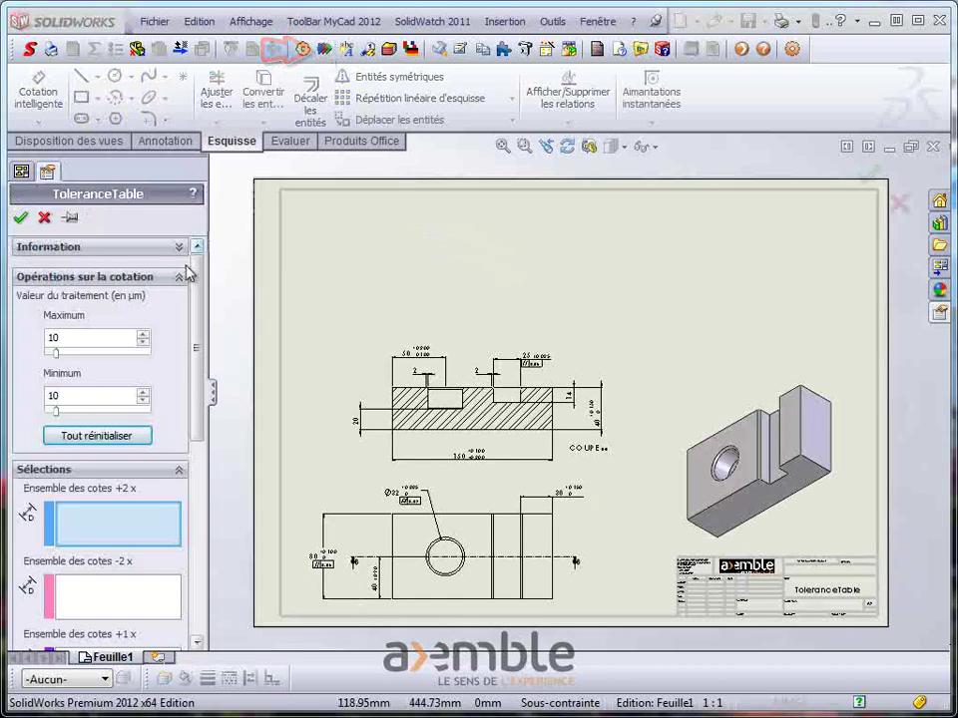
pyautogui.scroll(-5, 157, 499)
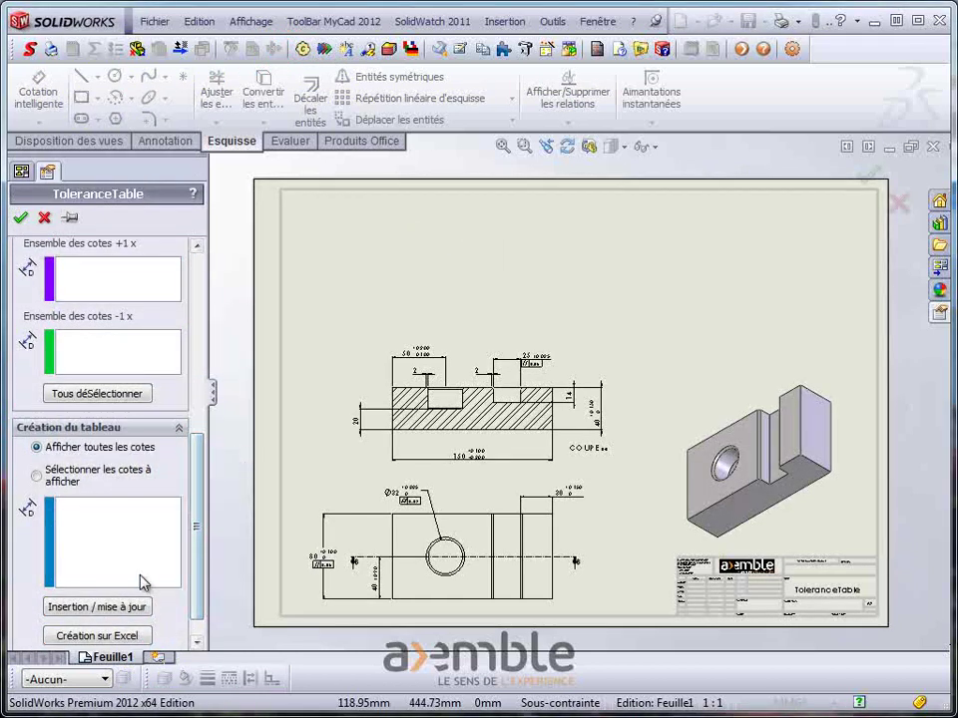
pyautogui.scroll(-2, 124, 639)
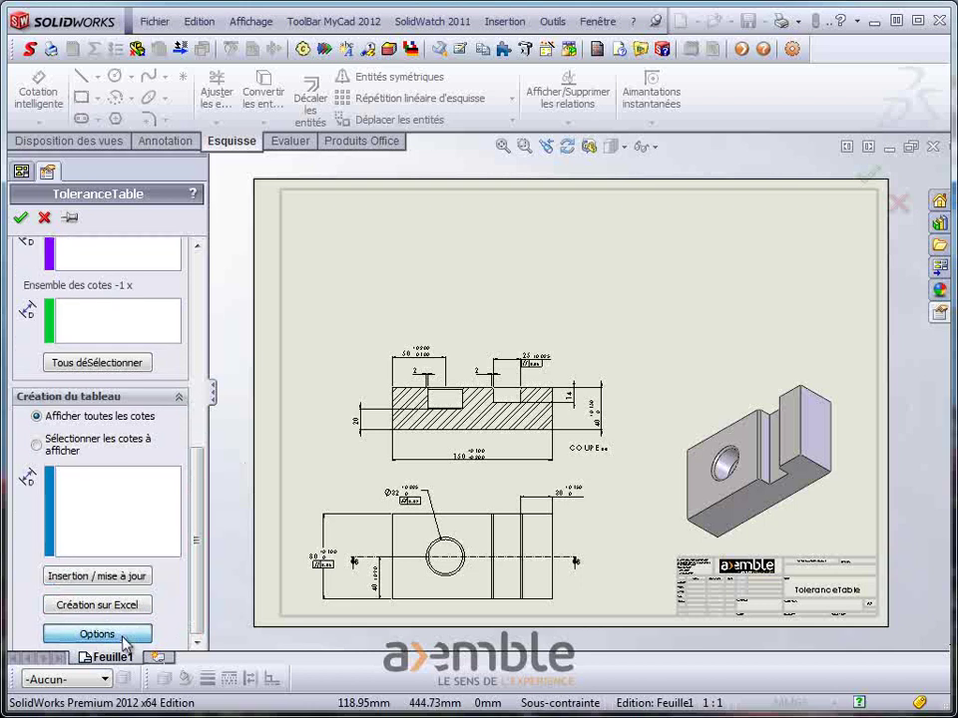
pyautogui.click(97, 635)
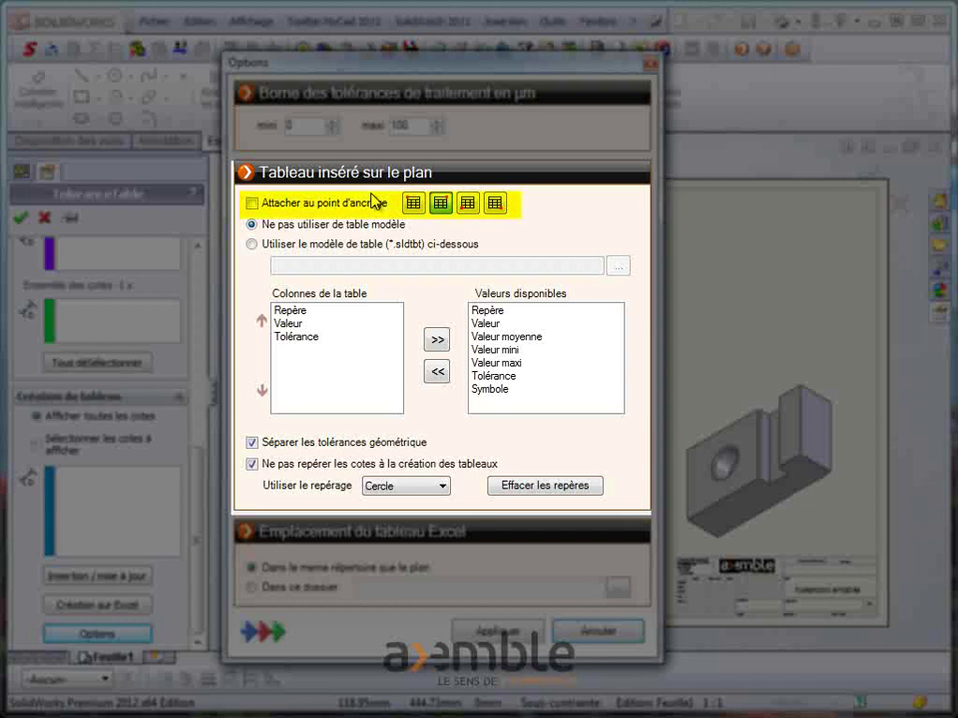
# - Attach the table at the anchor's first corner and add Valeur moyenne and Symbole columns
pyautogui.click(253, 203)
pyautogui.click(413, 204)
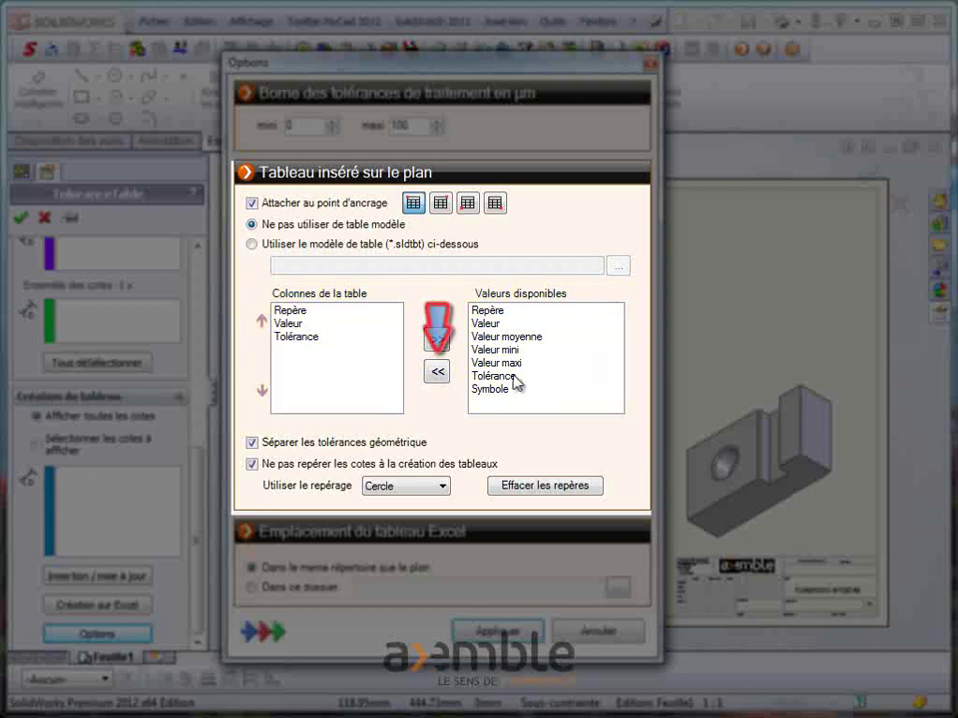
pyautogui.click(522, 338)
pyautogui.click(437, 341)
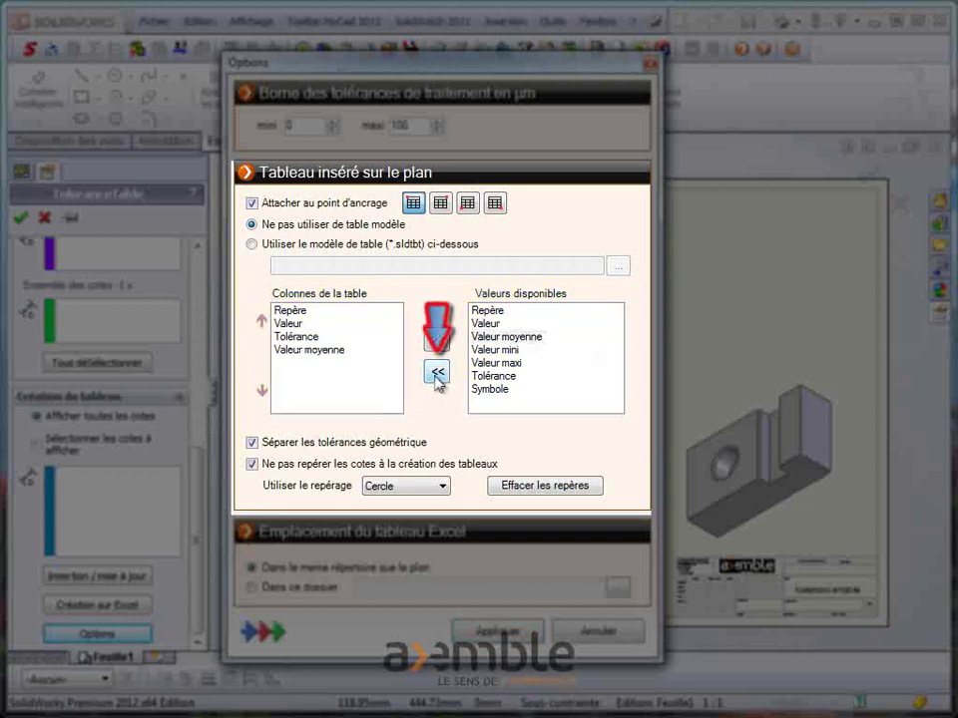
pyautogui.click(496, 390)
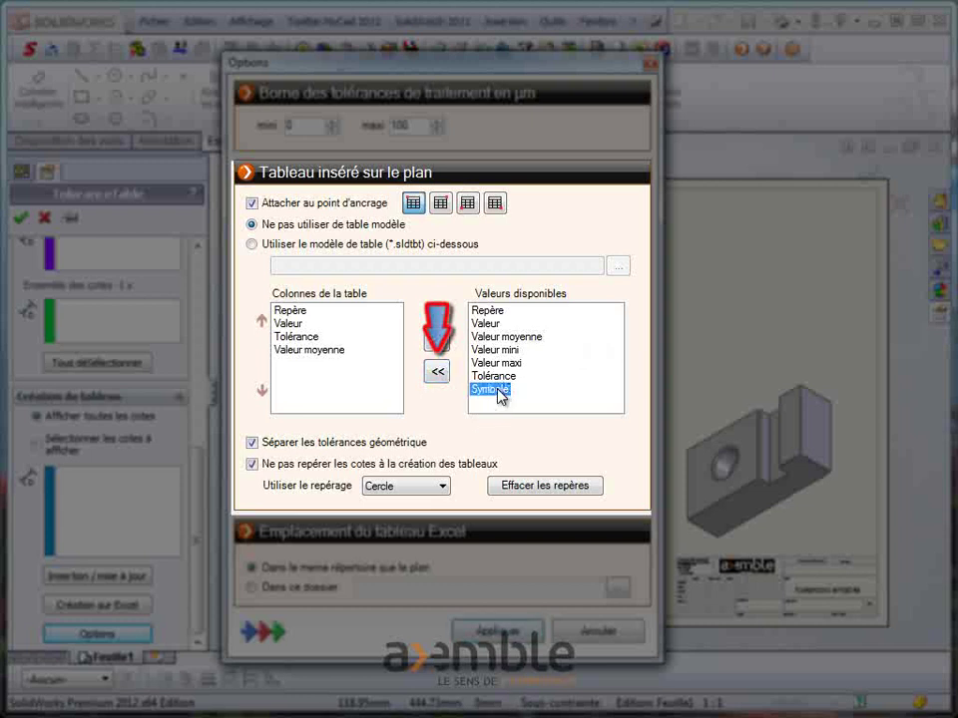
pyautogui.click(439, 374)
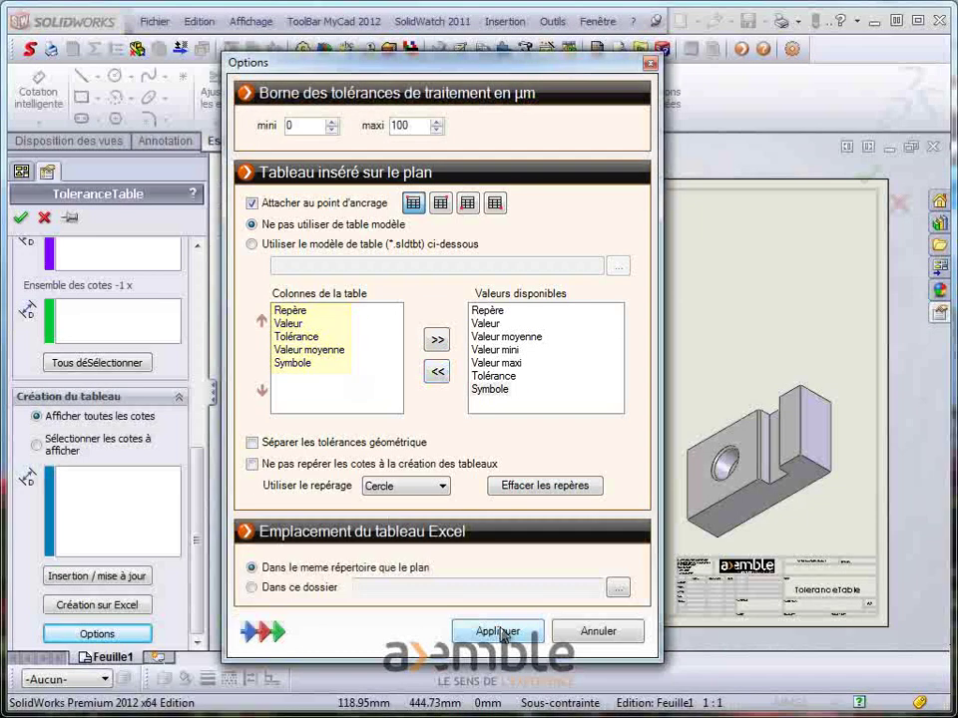
pyautogui.click(502, 633)
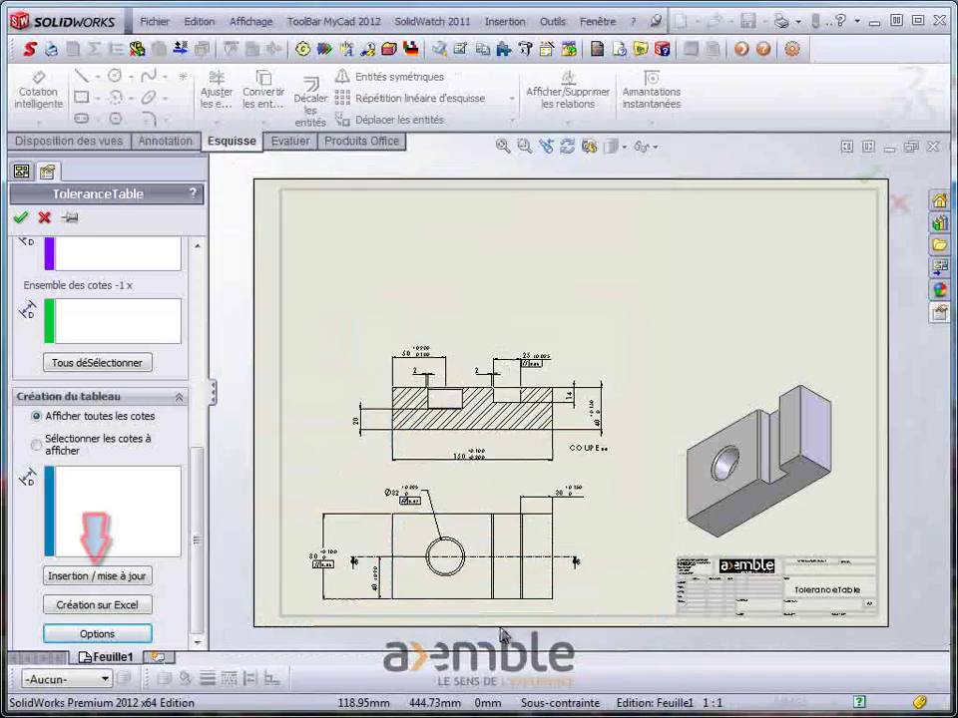
# - Insert the 12-row Table des cotes with balloons and narrow its Repère column
pyautogui.click(110, 576)
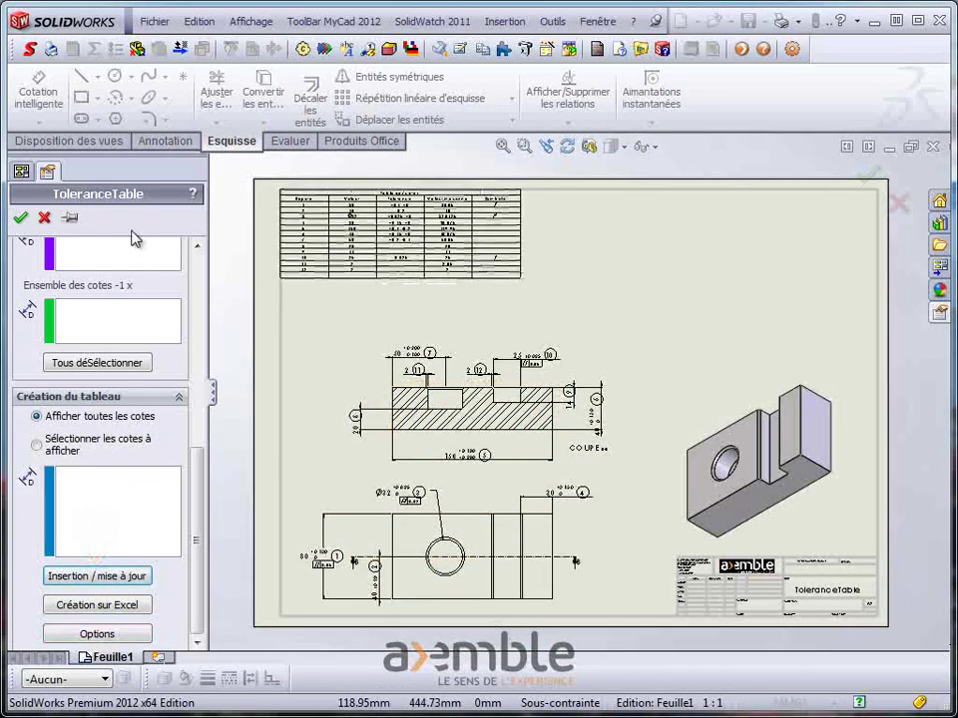
pyautogui.click(20, 218)
pyautogui.scroll(-5, 658, 220)
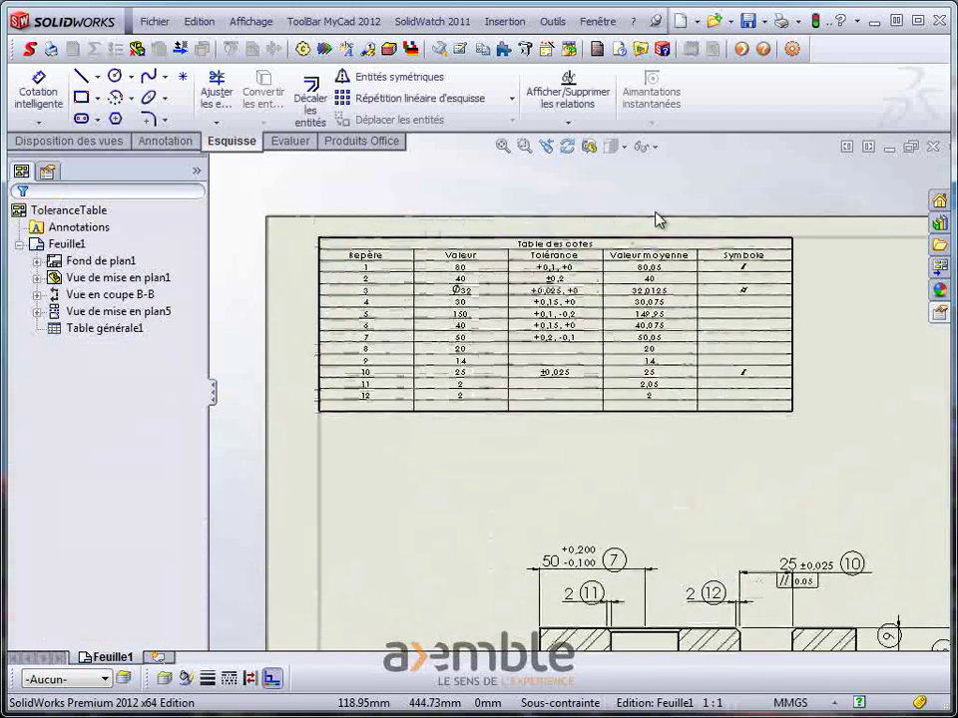
pyautogui.click(673, 354)
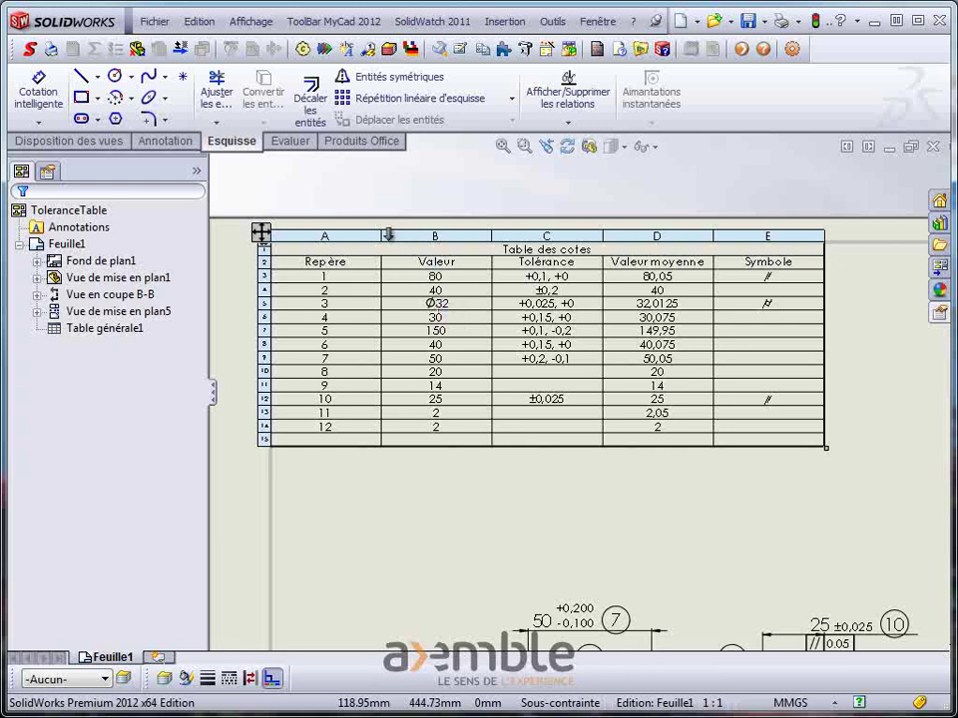
pyautogui.moveTo(386, 233); pyautogui.dragTo(356, 237)
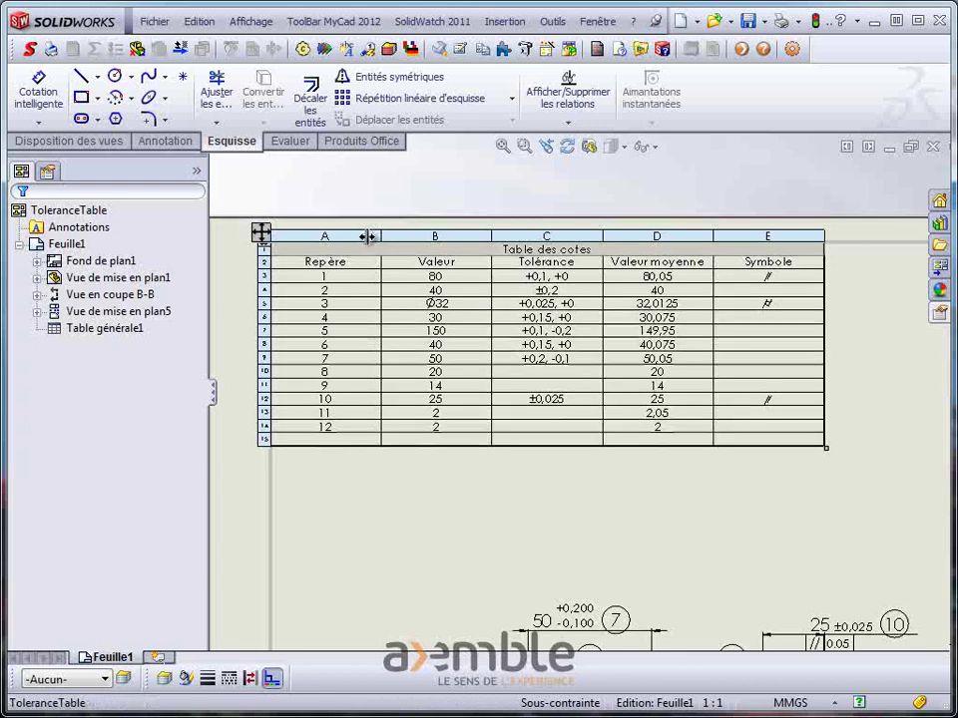
pyautogui.click(406, 271)
# - Narrow the tolerance table's remaining columns
pyautogui.moveTo(727, 253); pyautogui.dragTo(699, 253)
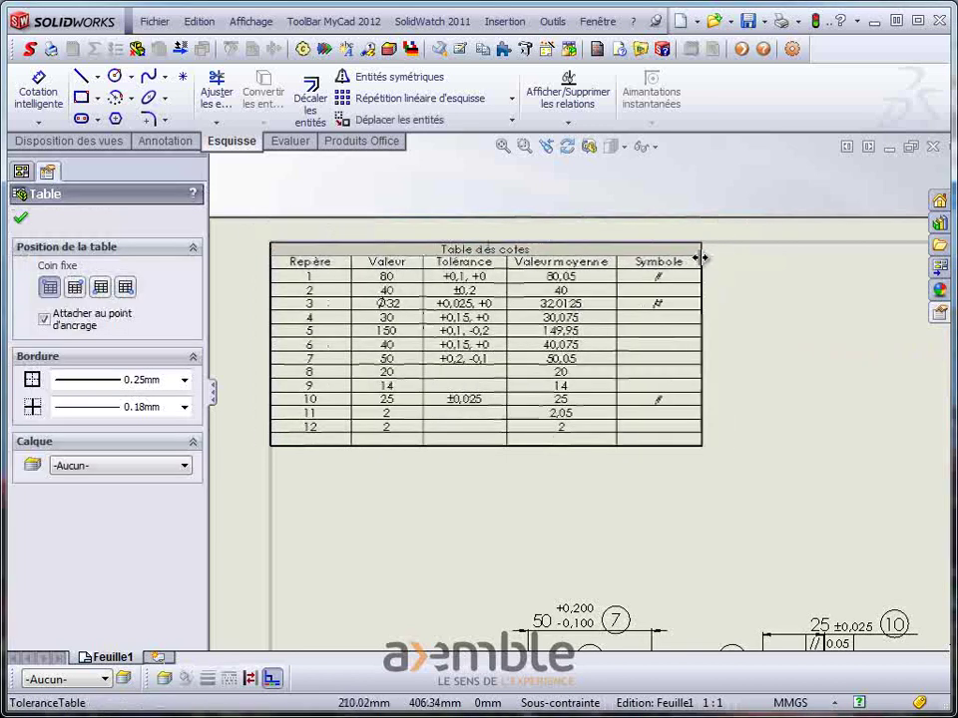
pyautogui.click(795, 391)
pyautogui.scroll(2, 796, 391)
pyautogui.scroll(-2, 795, 391)
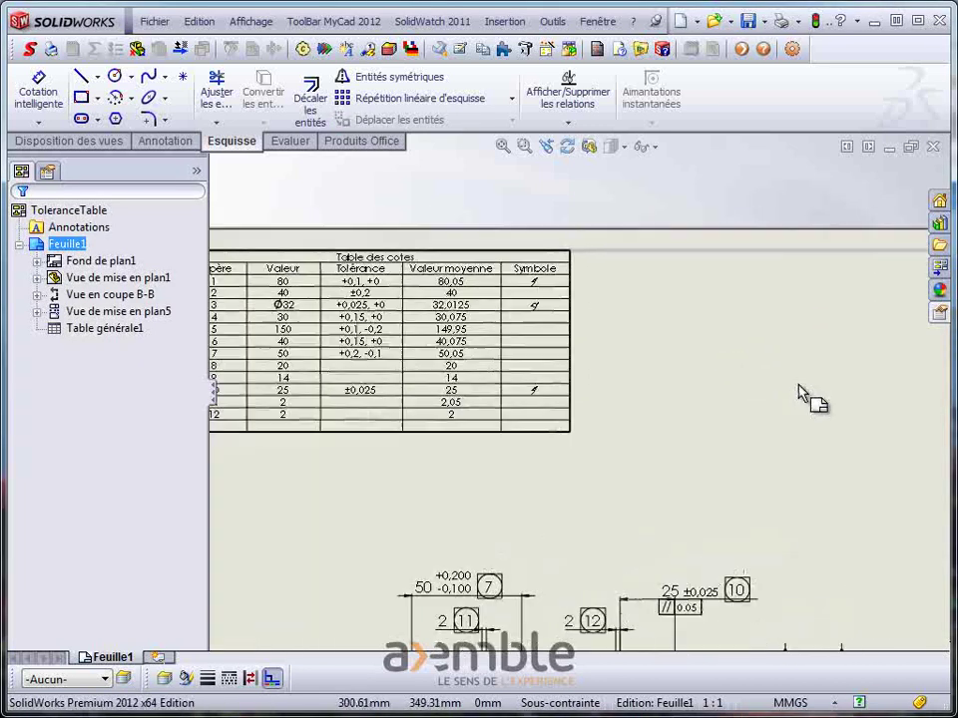
pyautogui.scroll(-1, 799, 392)
# - Insert a new column right of Symbole and title its header 'Observations'
pyautogui.rightClick(496, 325)
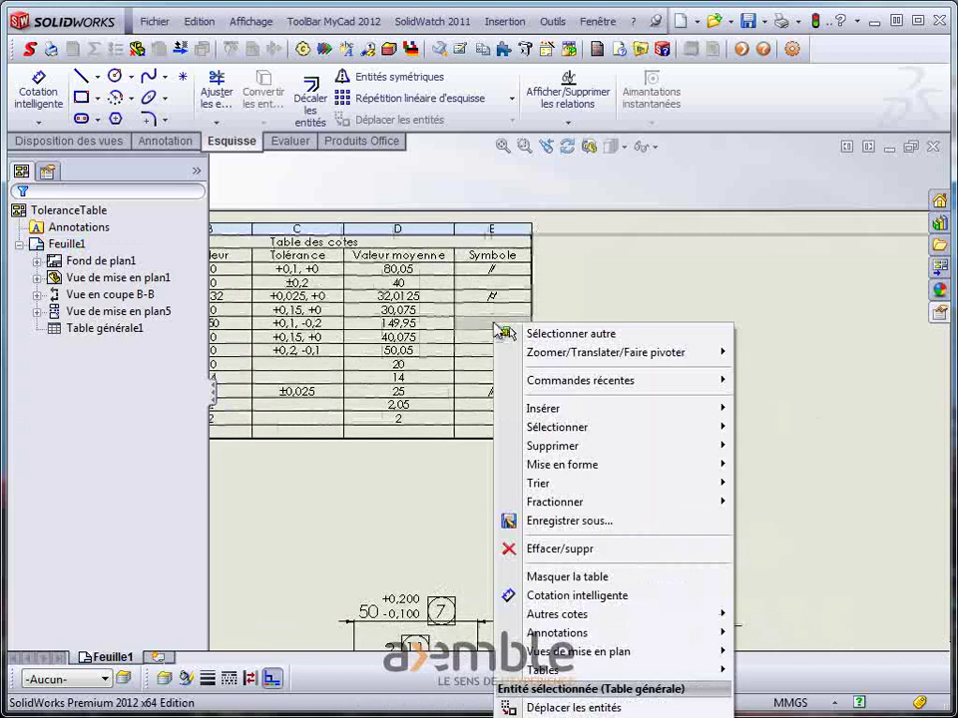
pyautogui.moveTo(544, 408)
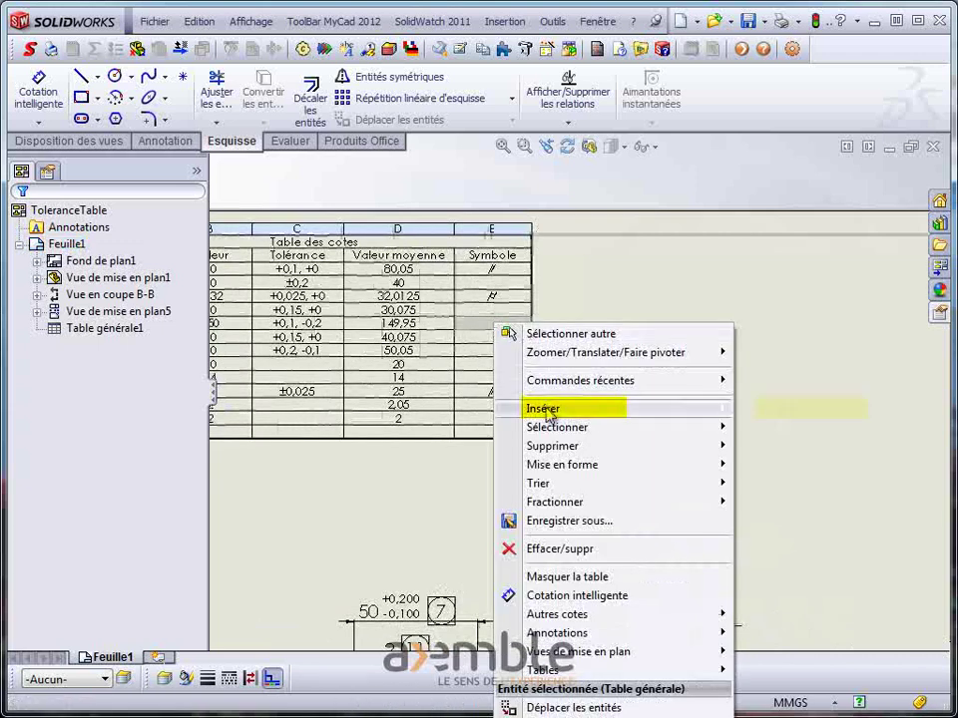
pyautogui.click(780, 409)
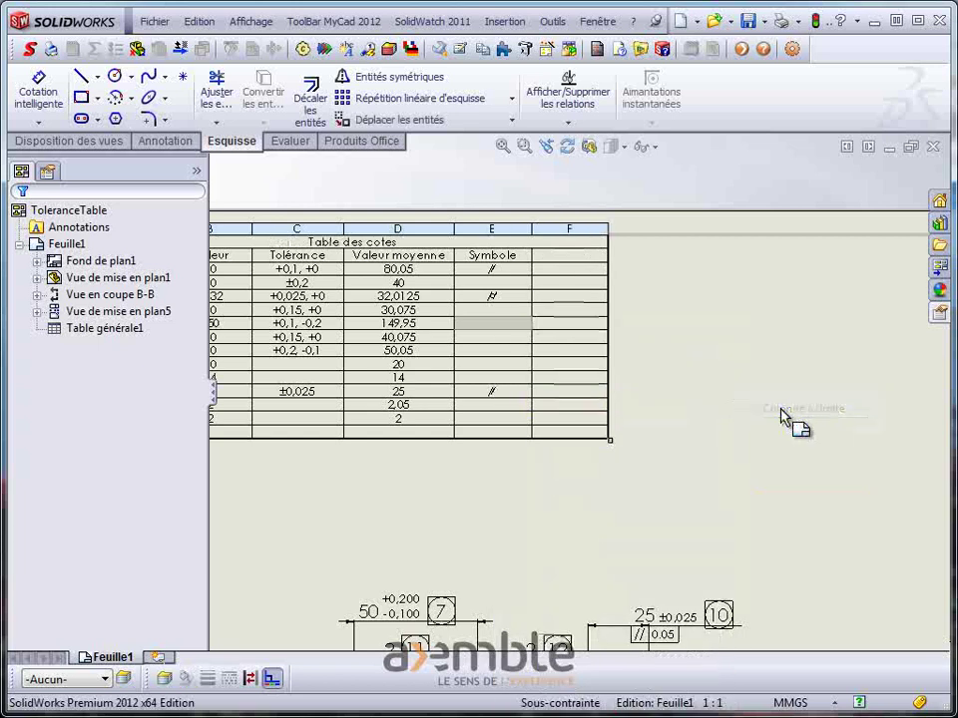
pyautogui.doubleClick(569, 261)
pyautogui.write('Obser')
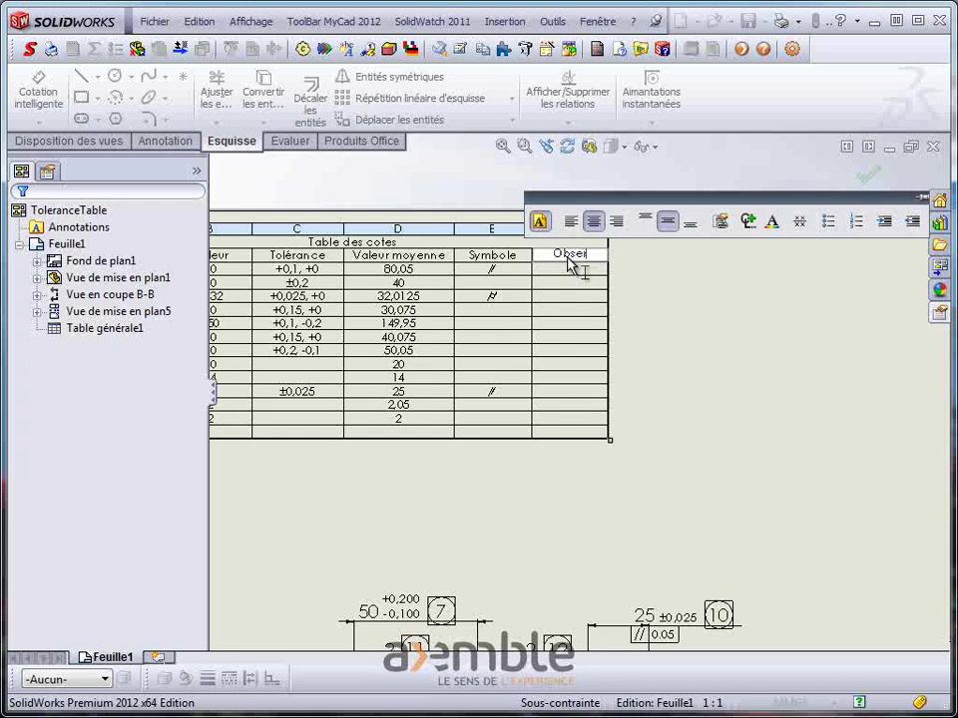
pyautogui.write('vation')
pyautogui.write('s')
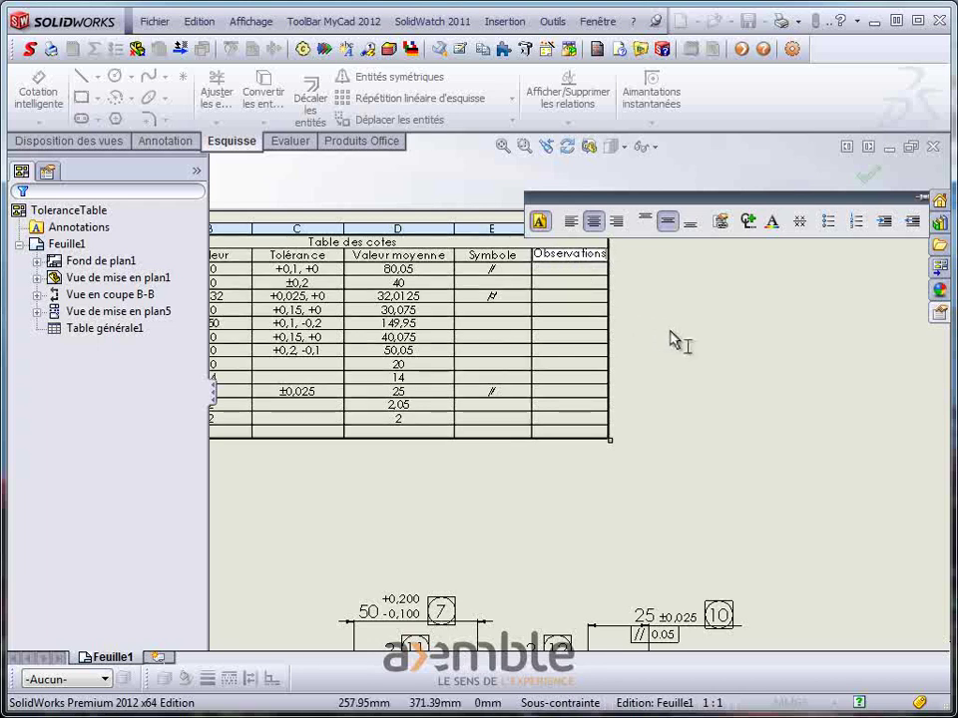
pyautogui.click(669, 343)
pyautogui.scroll(3, 399, 369)
pyautogui.scroll(-1, 399, 371)
pyautogui.scroll(-1, 400, 374)
pyautogui.scroll(-1, 399, 371)
pyautogui.scroll(-1, 547, 369)
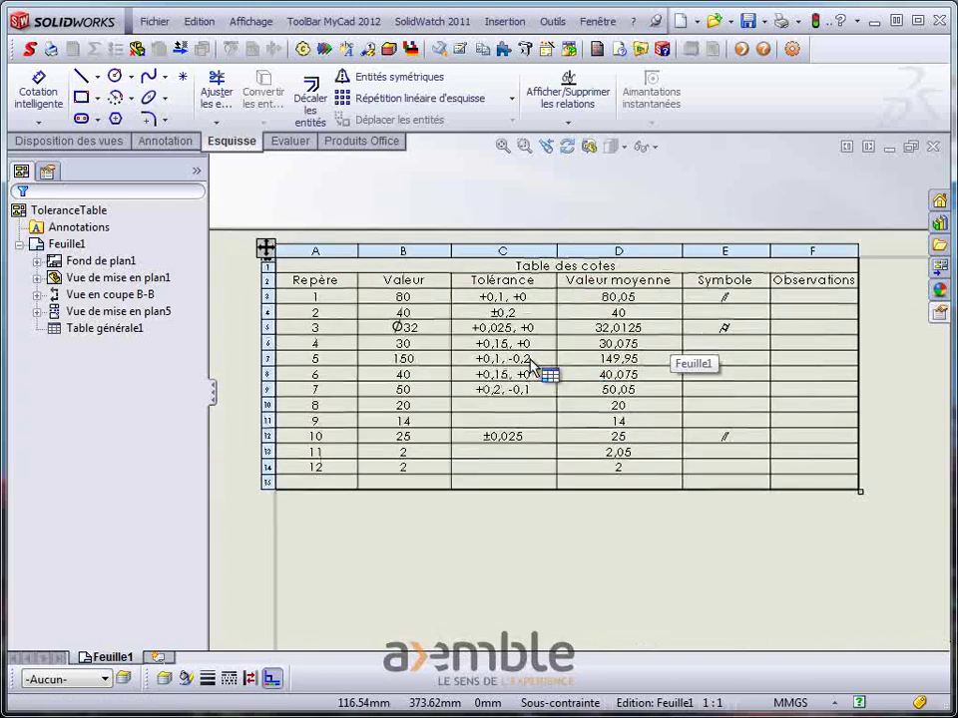
pyautogui.click(268, 251)
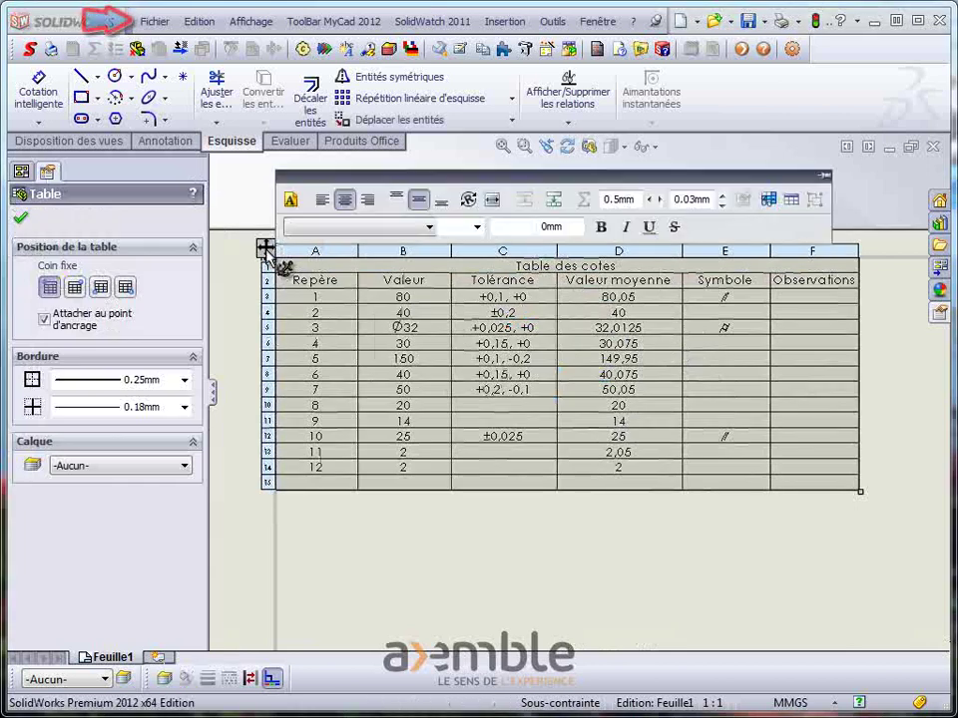
# - Save the table as ToleranceTable.sldtbt in the Tables folder, then delete it from the sheet
pyautogui.click(155, 22)
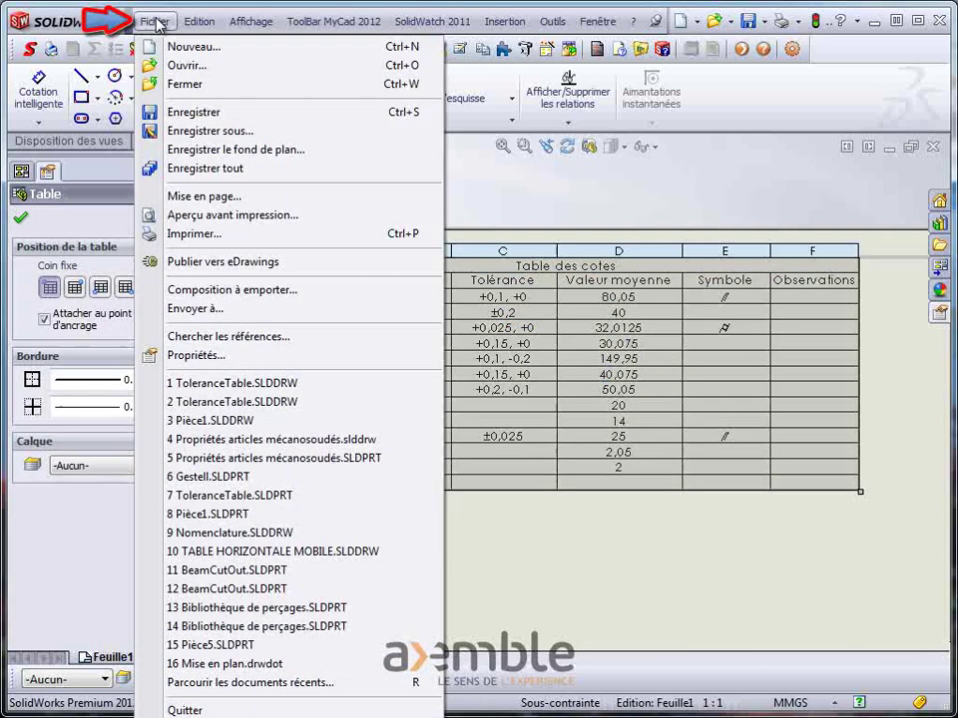
pyautogui.click(199, 132)
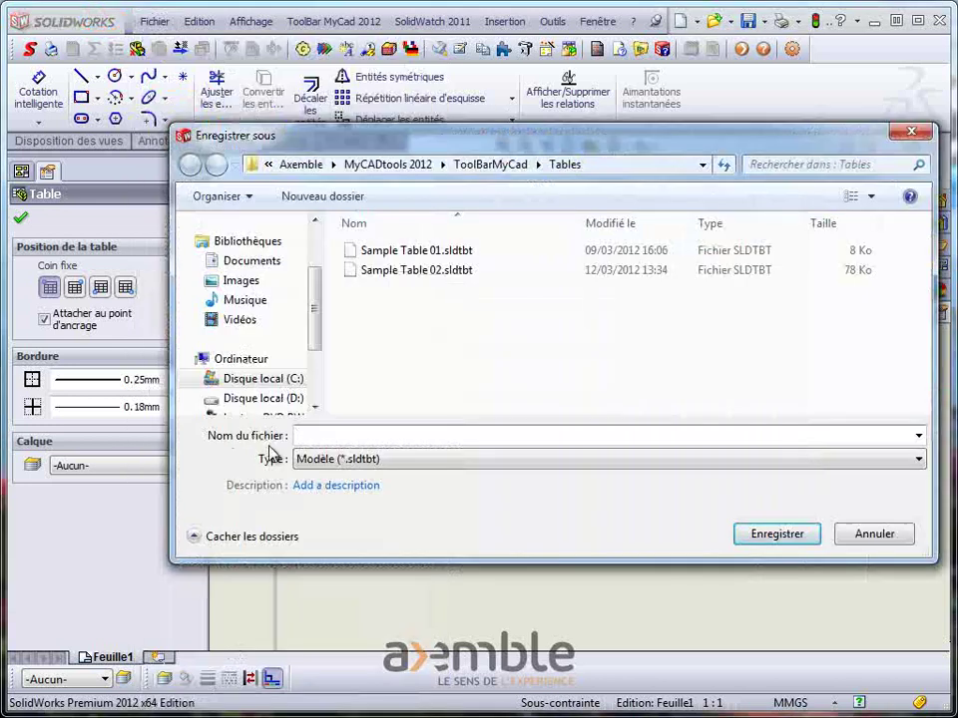
pyautogui.write('To')
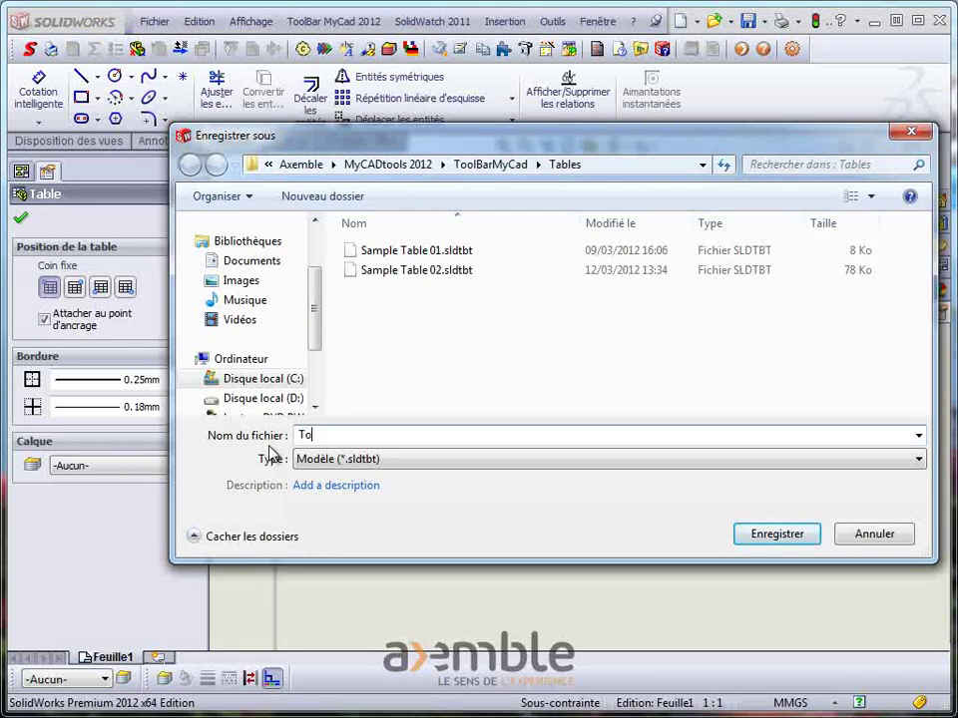
pyautogui.write('leranceTable')
pyautogui.click(783, 539)
pyautogui.click(267, 250)
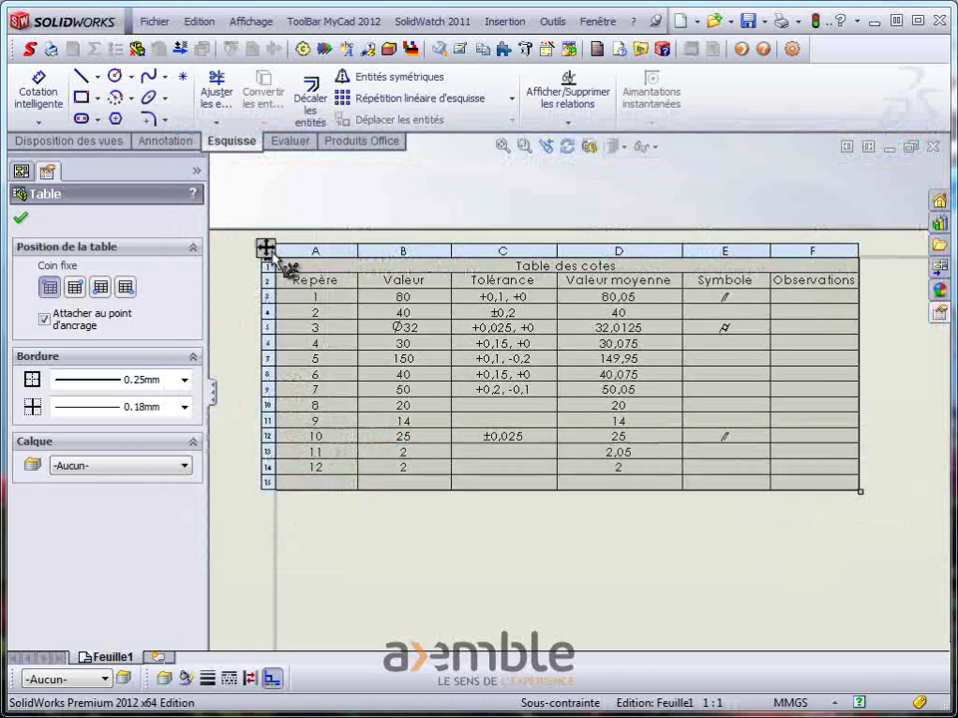
pyautogui.press('Delete')
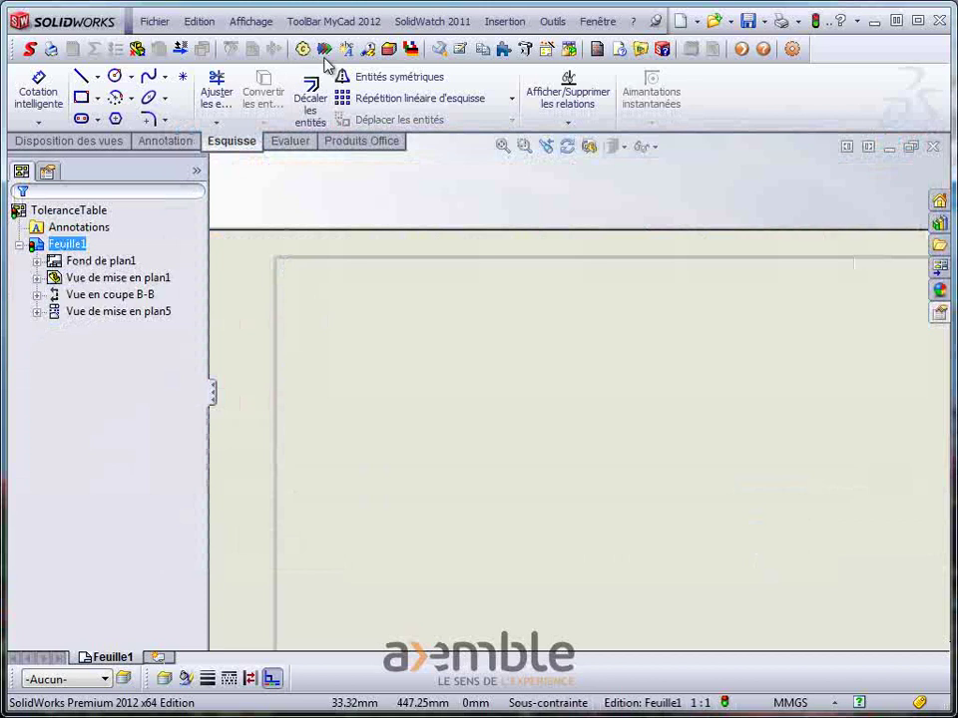
# - Set the add-in's Options to use the ToleranceTable.sldtbt table template and apply
pyautogui.click(326, 49)
pyautogui.moveTo(199, 359); pyautogui.dragTo(145, 592)
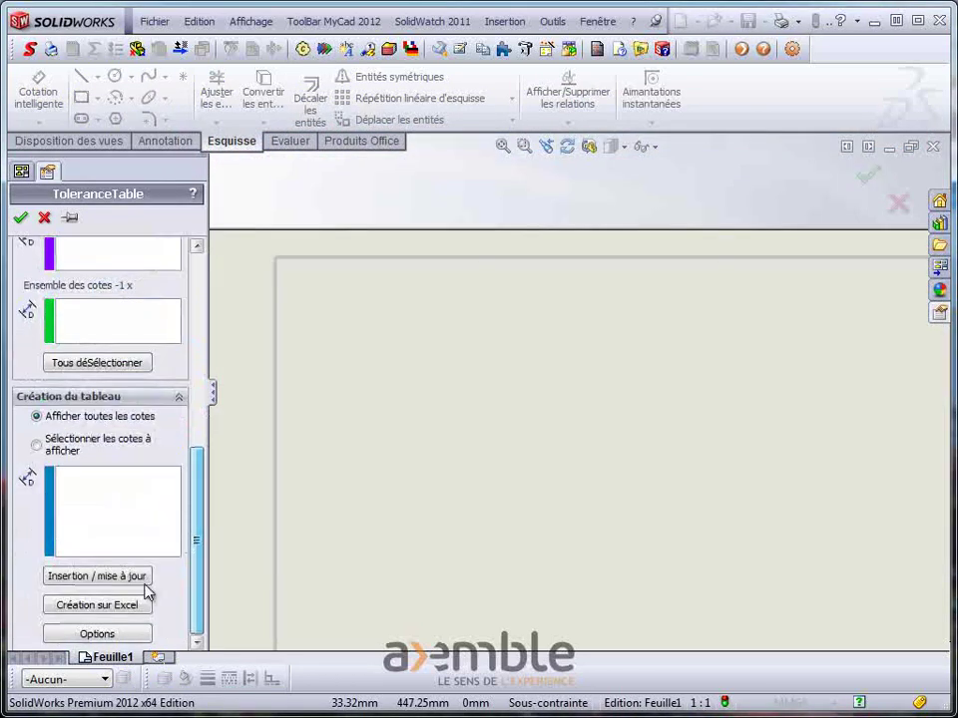
pyautogui.click(96, 635)
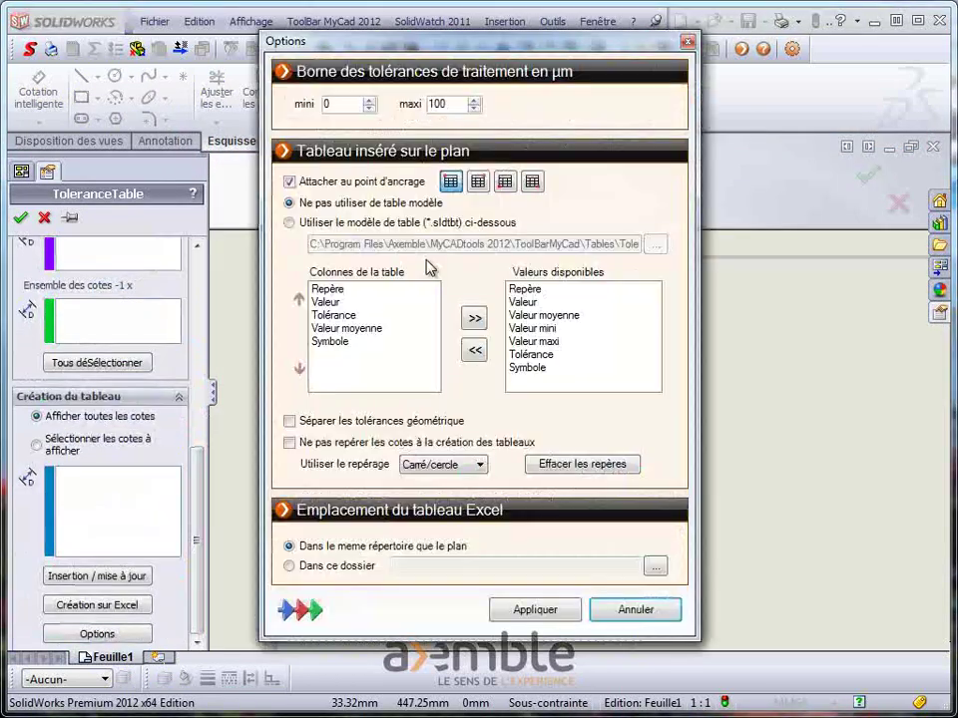
pyautogui.click(290, 224)
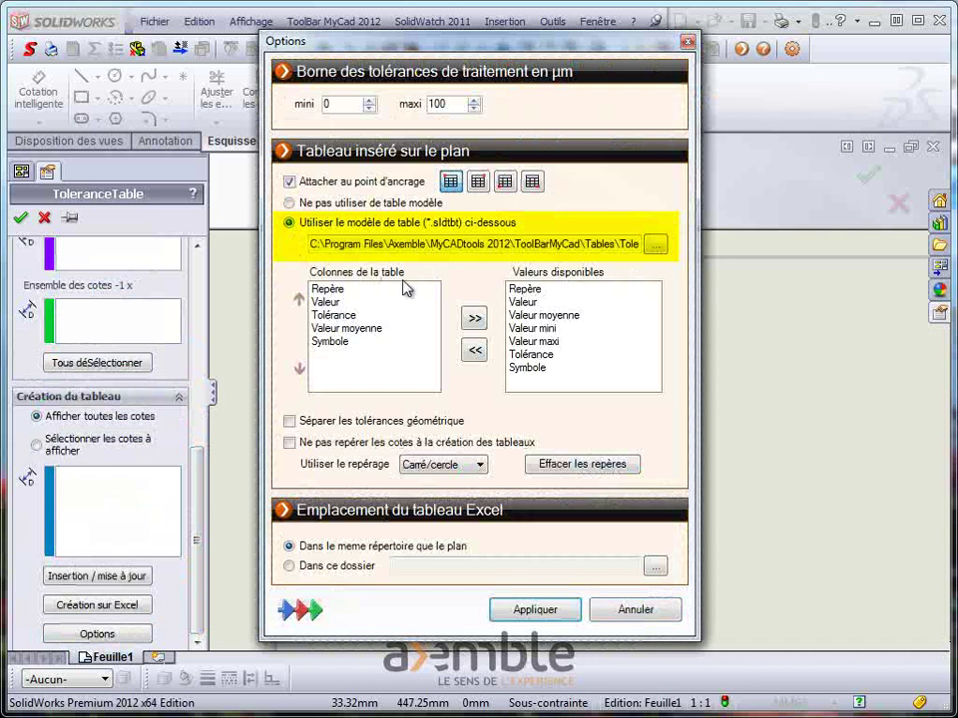
pyautogui.click(657, 246)
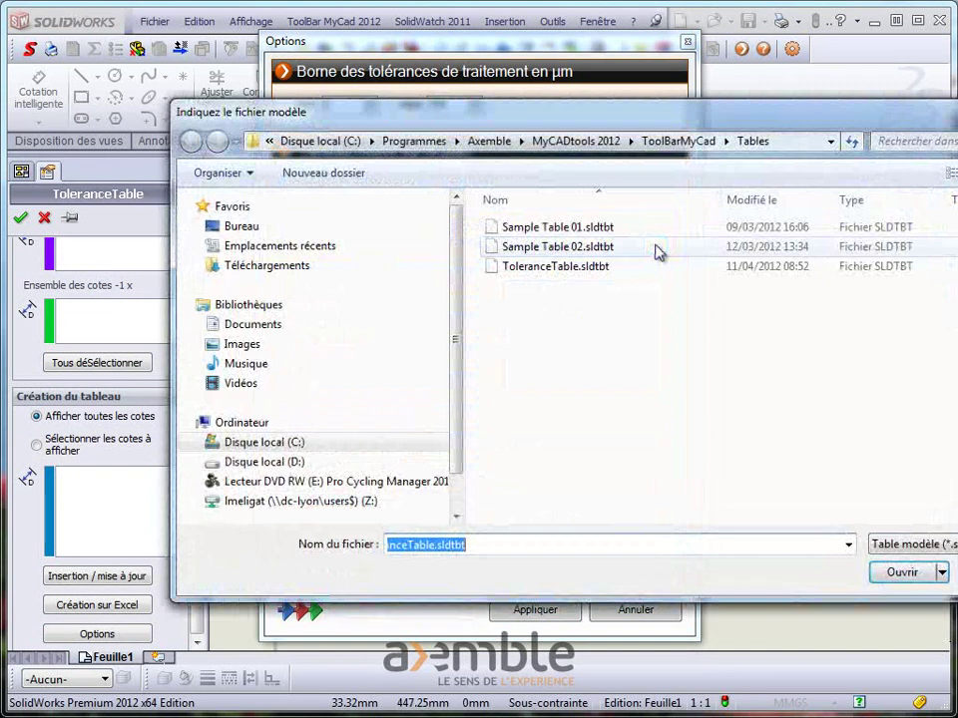
pyautogui.click(575, 265)
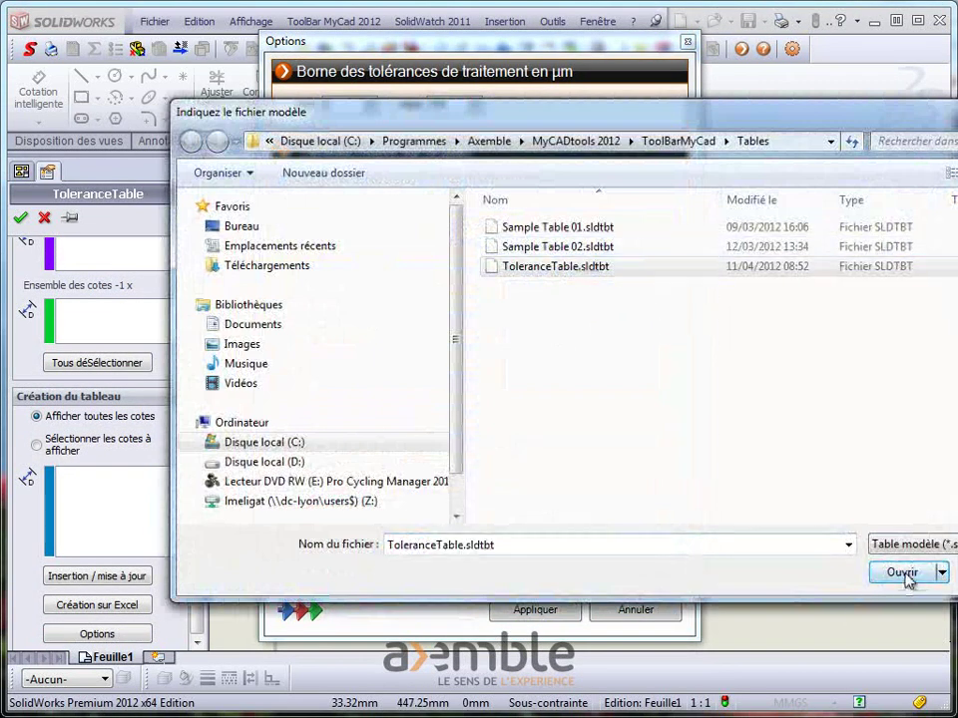
pyautogui.click(902, 572)
pyautogui.click(542, 608)
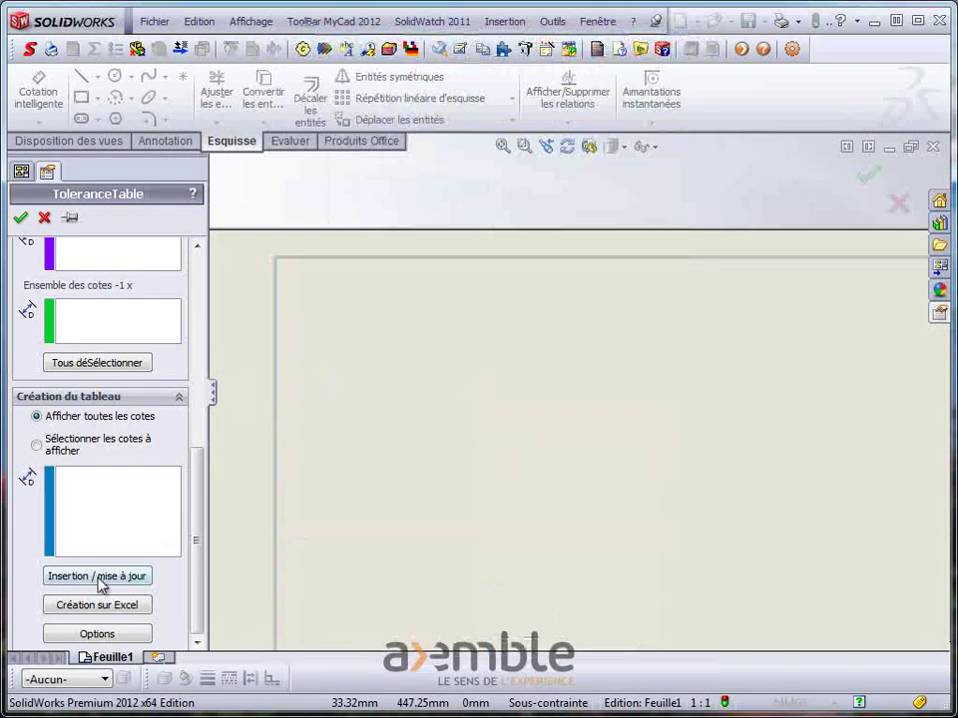
# - Insert a new Table des cotes from the template, Observations column included
pyautogui.click(100, 579)
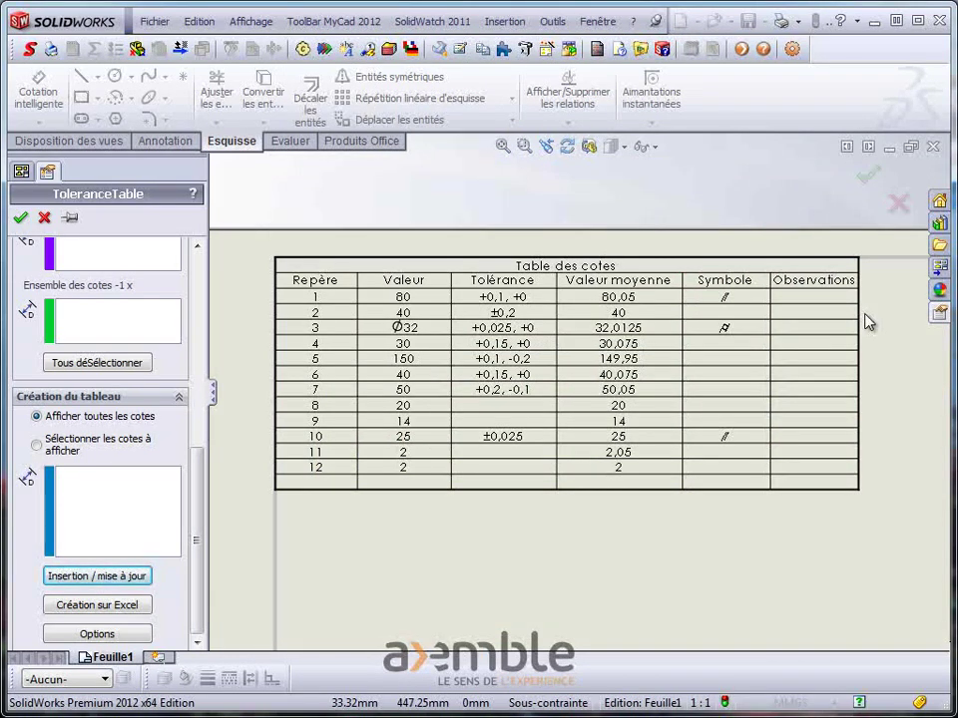
pyautogui.click(368, 331)
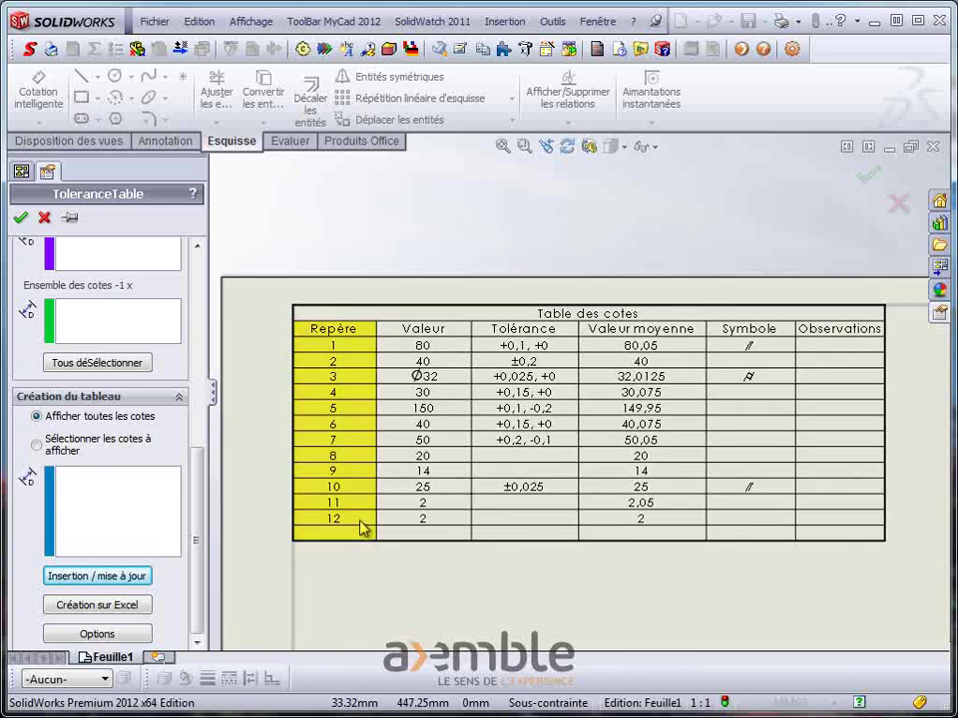
pyautogui.scroll(-3, 727, 577)
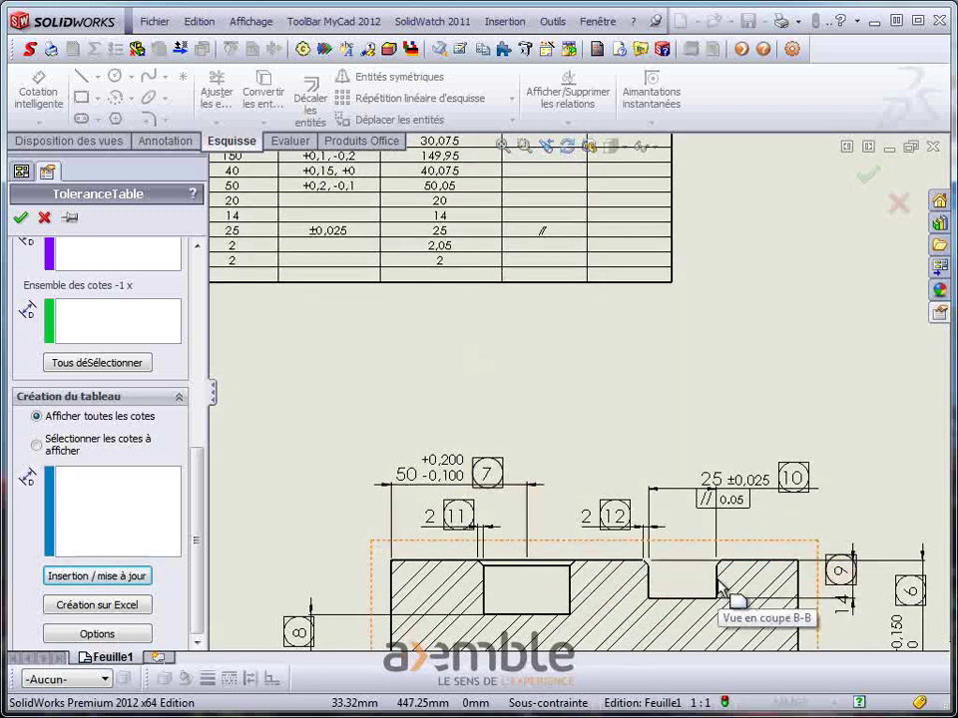
pyautogui.scroll(3, 689, 513)
pyautogui.scroll(-3, 479, 299)
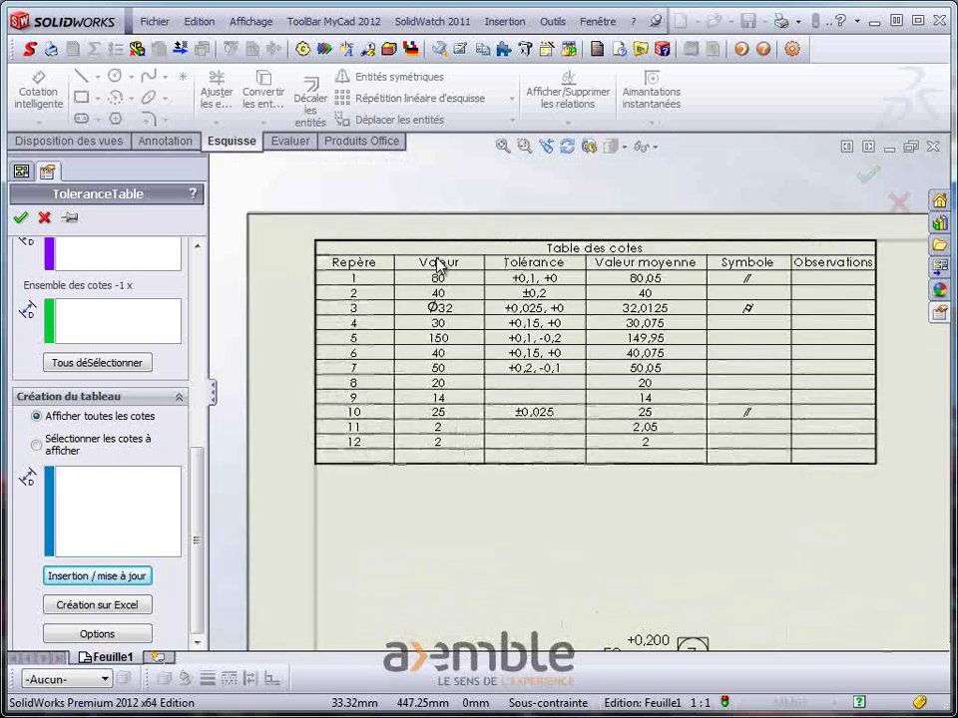
pyautogui.click(97, 634)
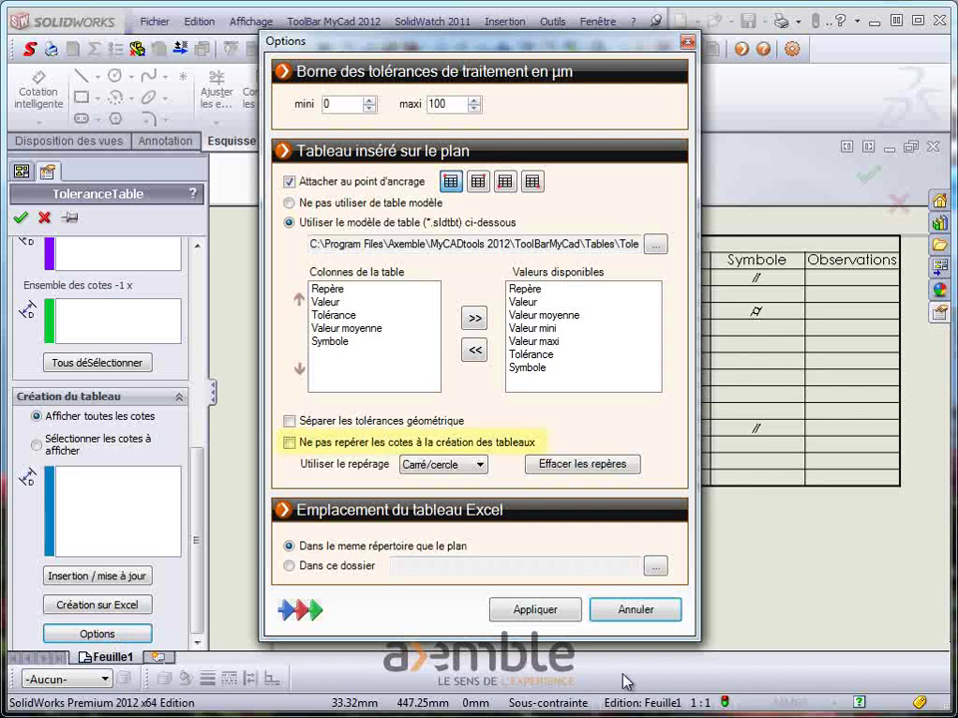
# - Enable 'Ne pas repérer les cotes' and update the table without Repère numbers
pyautogui.click(290, 443)
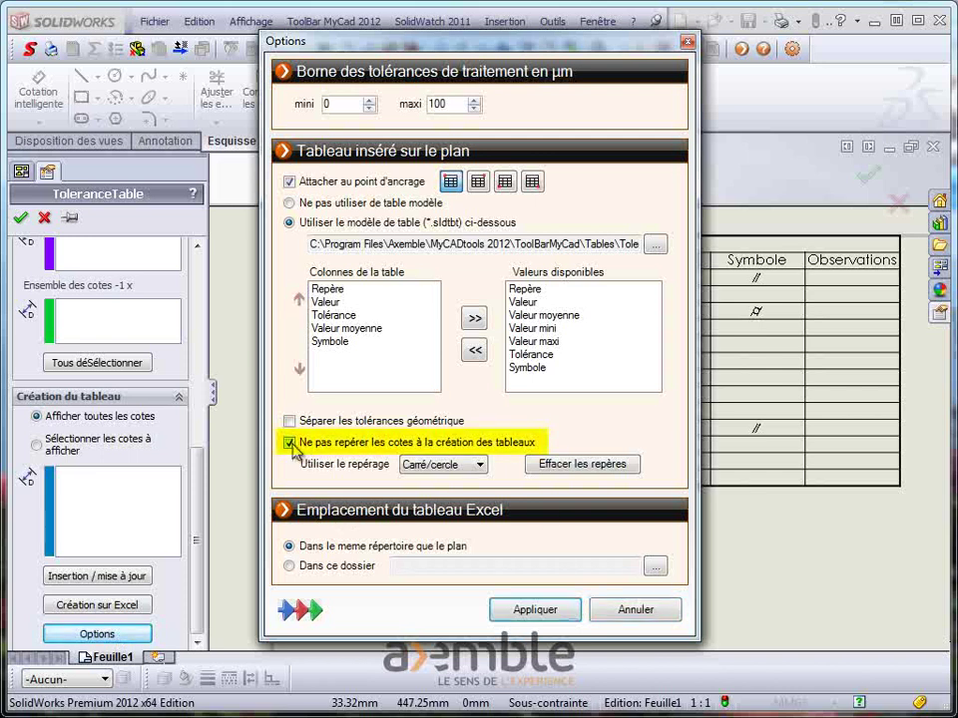
pyautogui.click(508, 610)
pyautogui.click(124, 584)
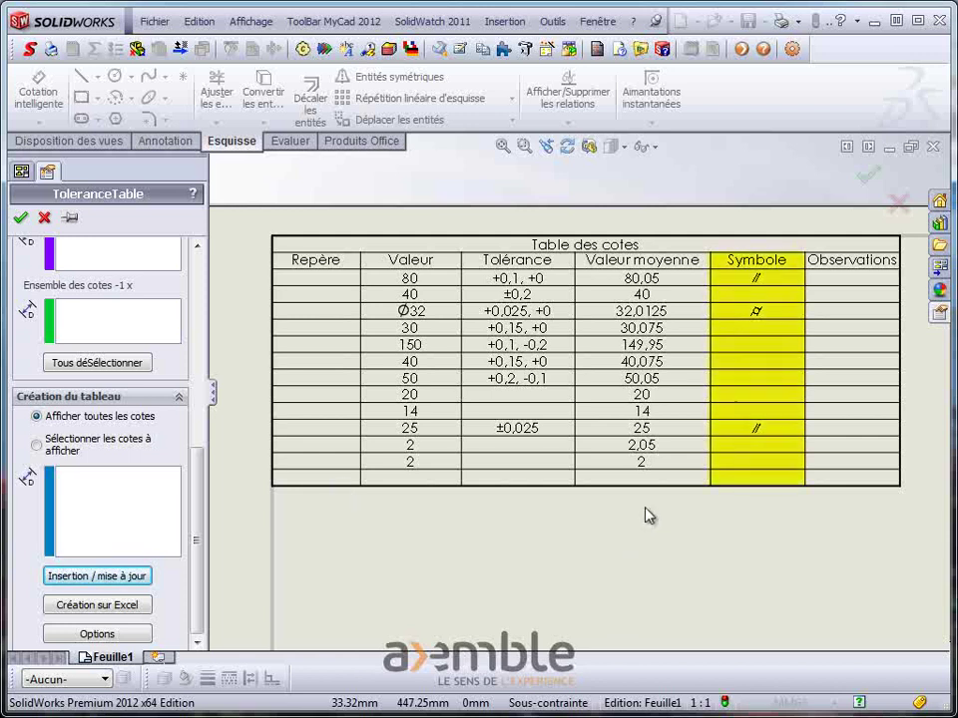
# - Enable 'Séparer les tolérances géométrique' and update, adding rows 0.02, 0.05 and 0.05
pyautogui.click(97, 633)
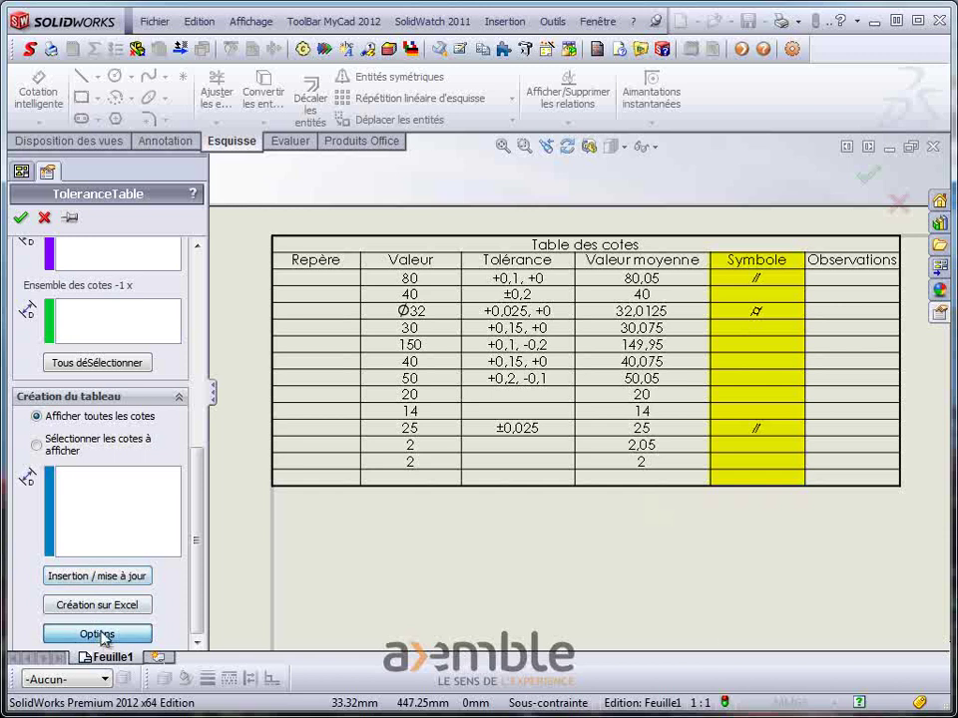
pyautogui.click(289, 421)
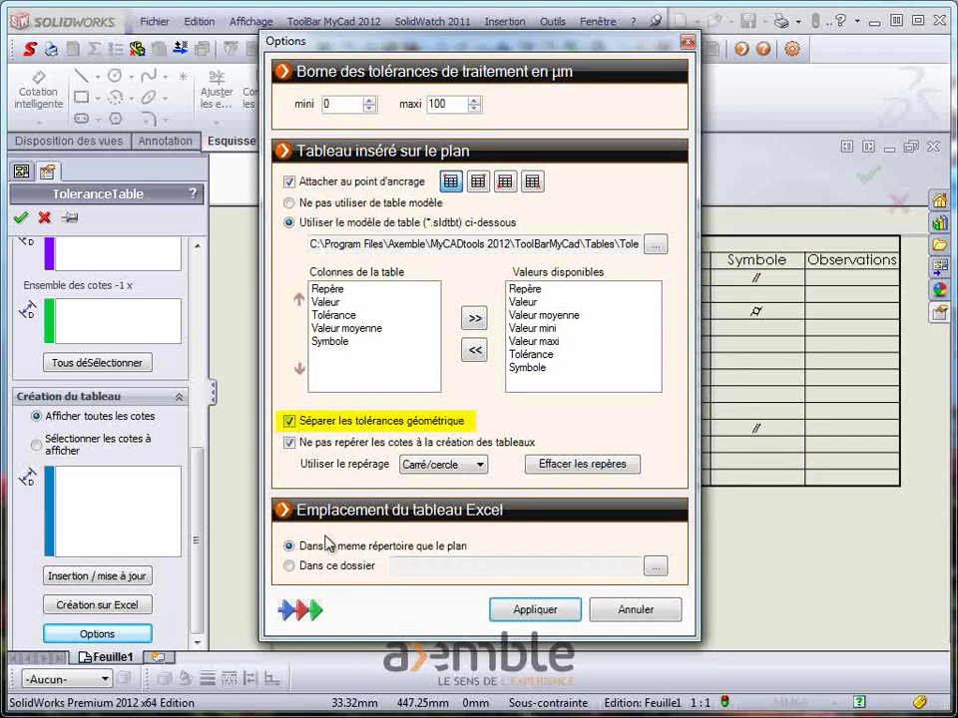
pyautogui.click(539, 609)
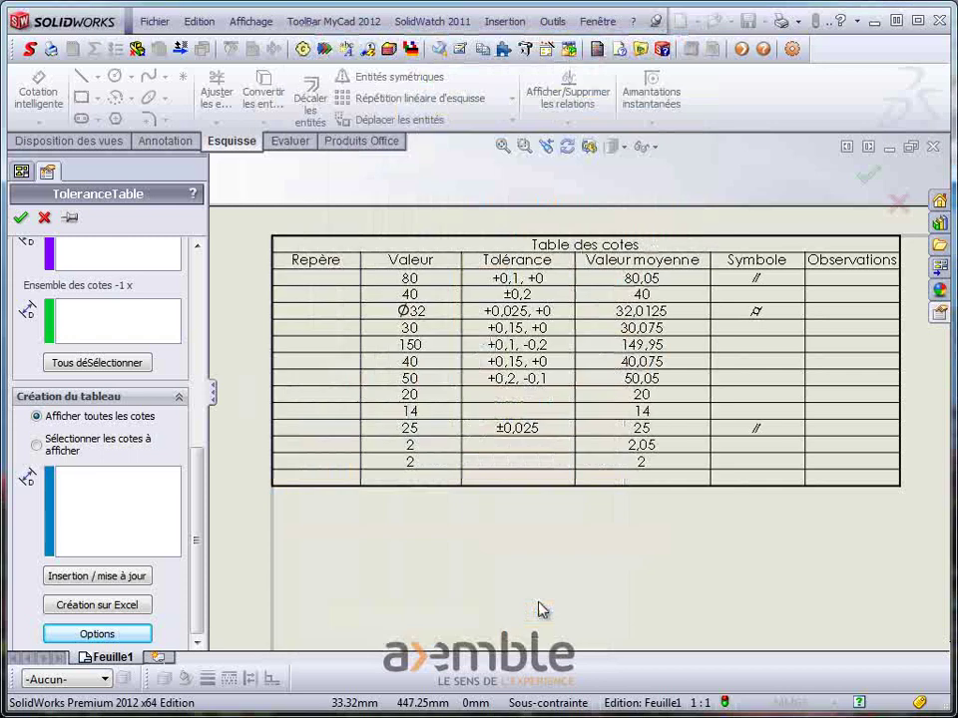
pyautogui.click(128, 579)
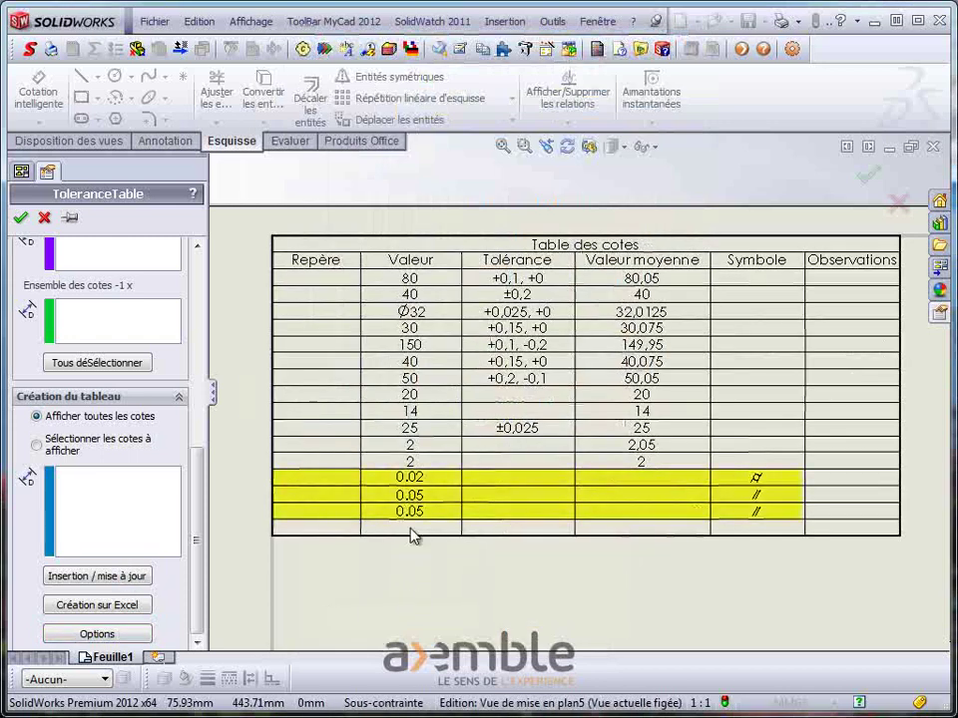